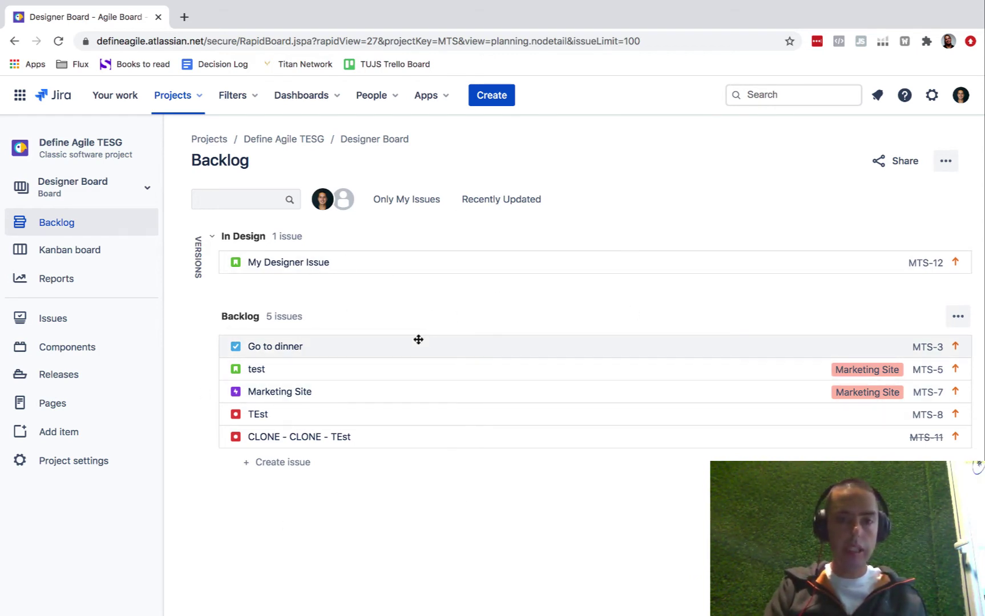
Open the Go to dinner issue (MTS-3) and view its watcher list, confirming the current user watches it.
click(358, 354)
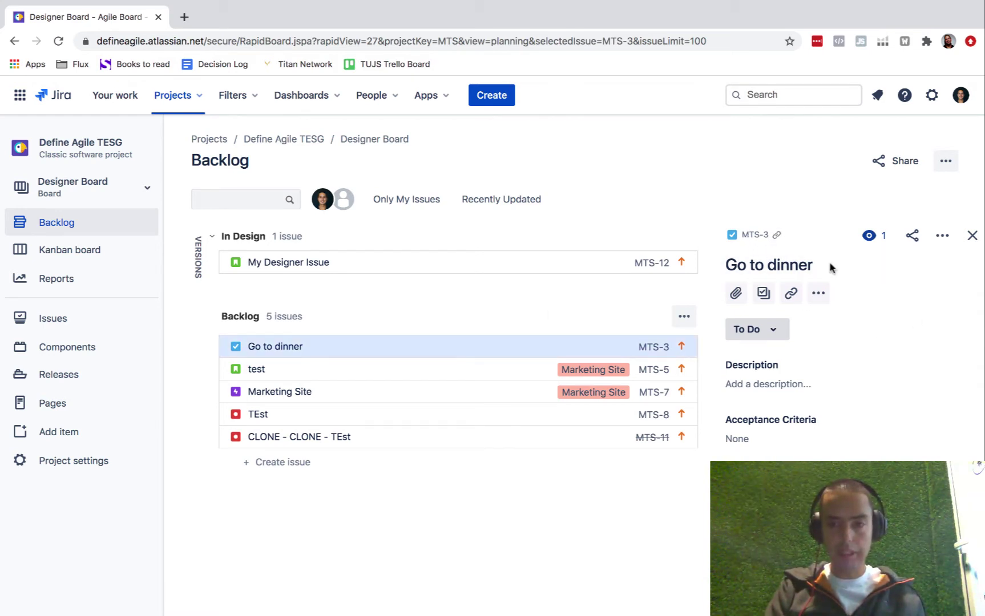
scroll(866, 297, down, 5)
scroll(867, 294, down, 1)
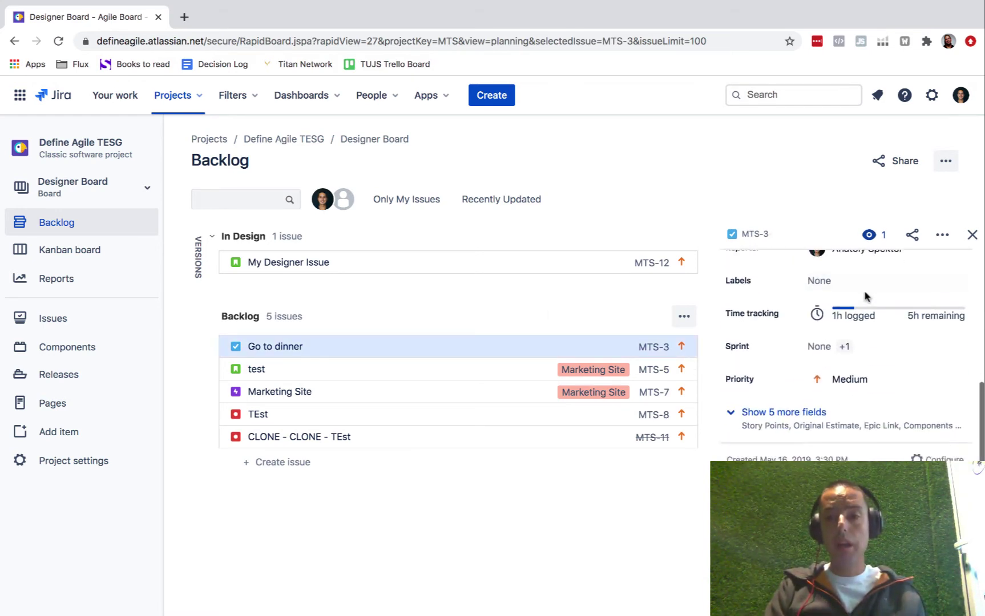
scroll(864, 294, up, 5)
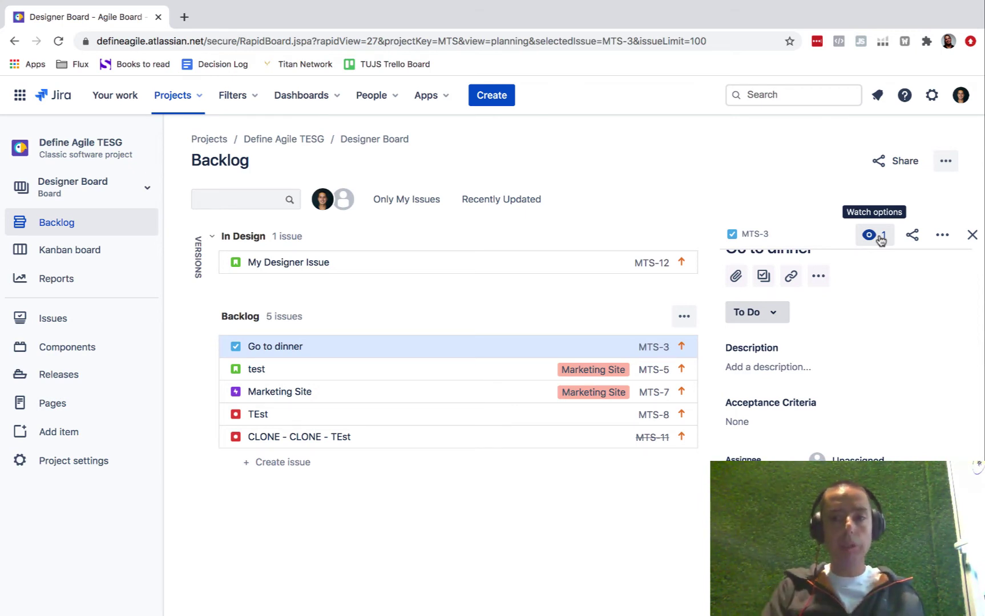
click(887, 239)
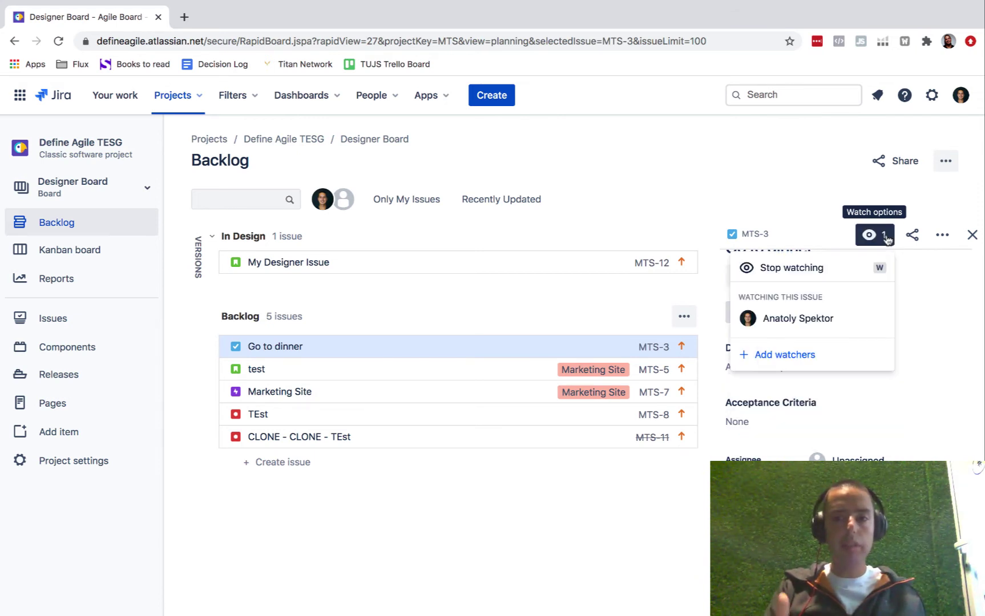
click(801, 195)
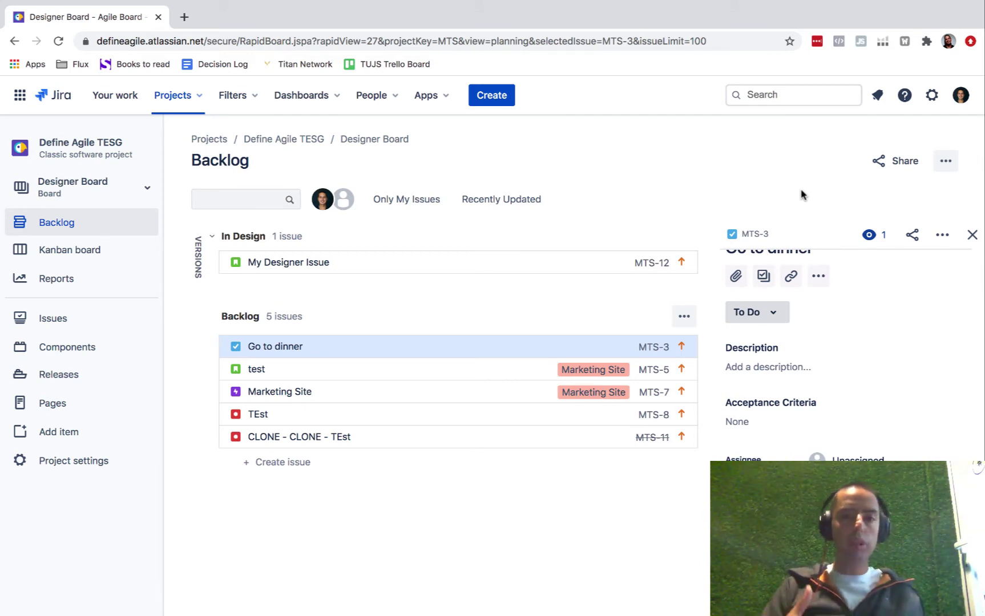
Go to the MTS project's issues and switch to advanced search showing project = "MTS" ORDER BY created DESC.
click(66, 320)
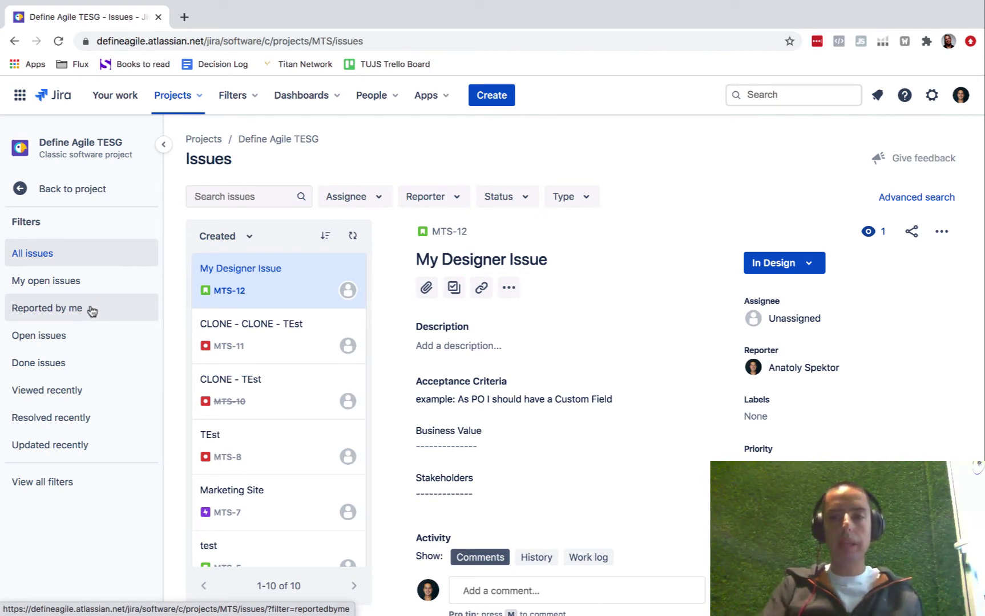
click(917, 198)
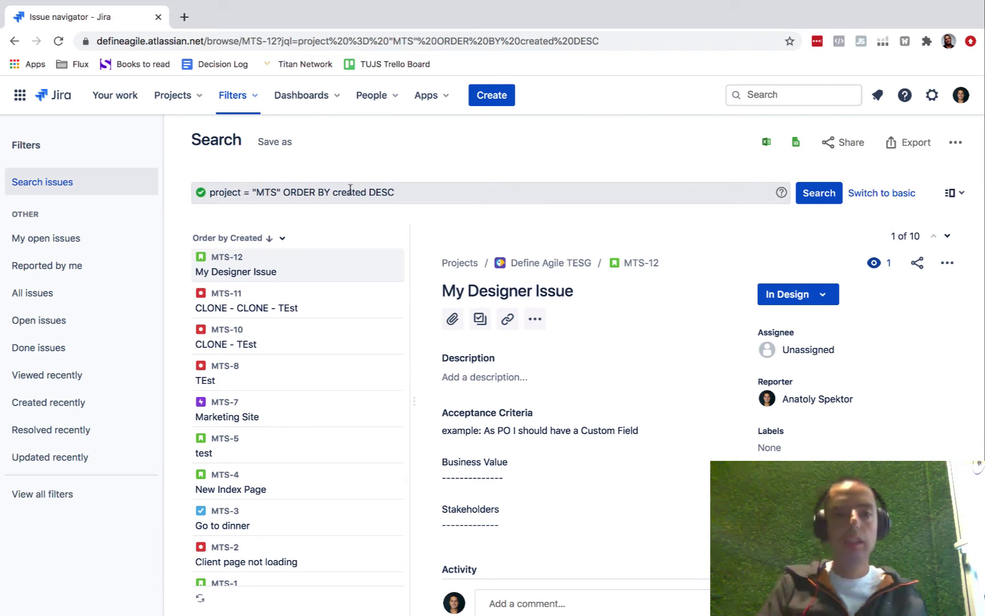
Replace the JQL with watcher = currentUser() using autocomplete and run the search.
drag(422, 192, 207, 184)
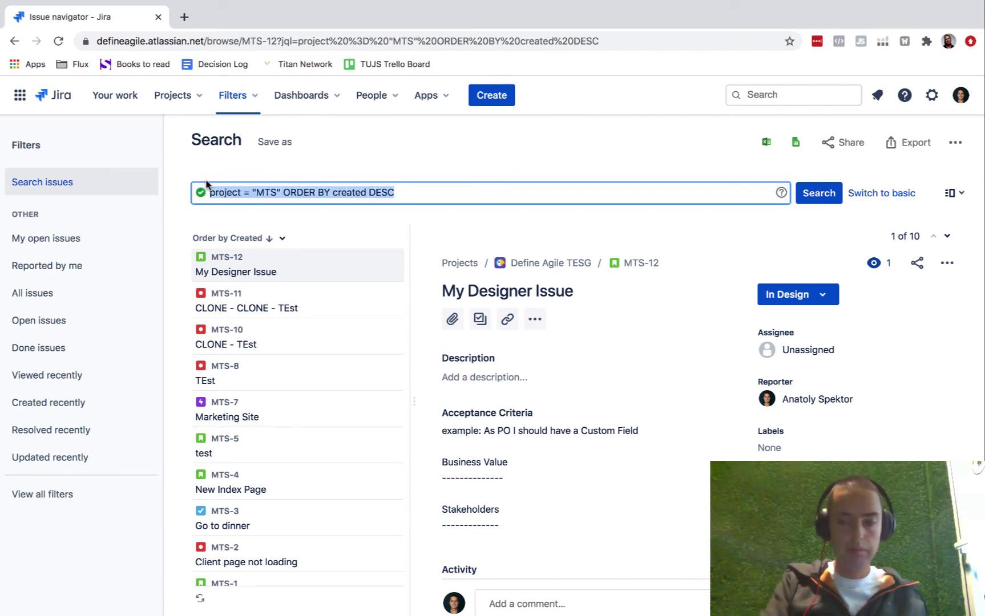
key(BackSpace)
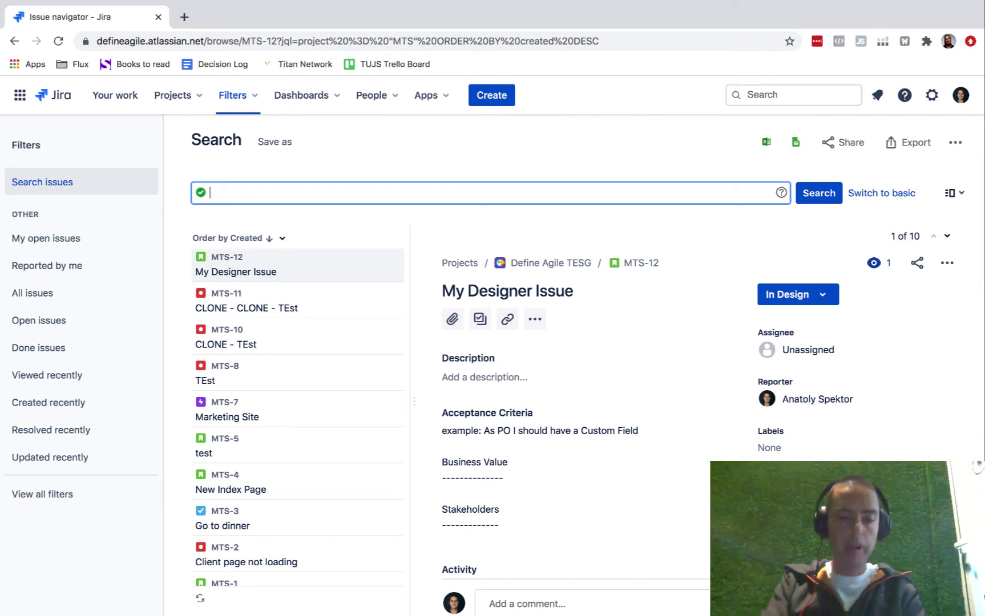
text(wat)
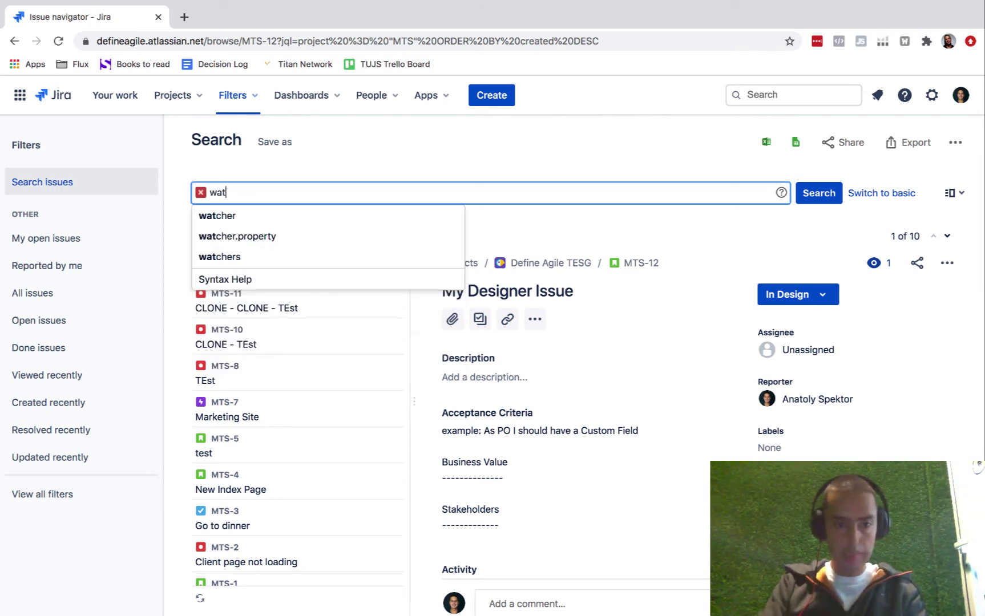
click(228, 222)
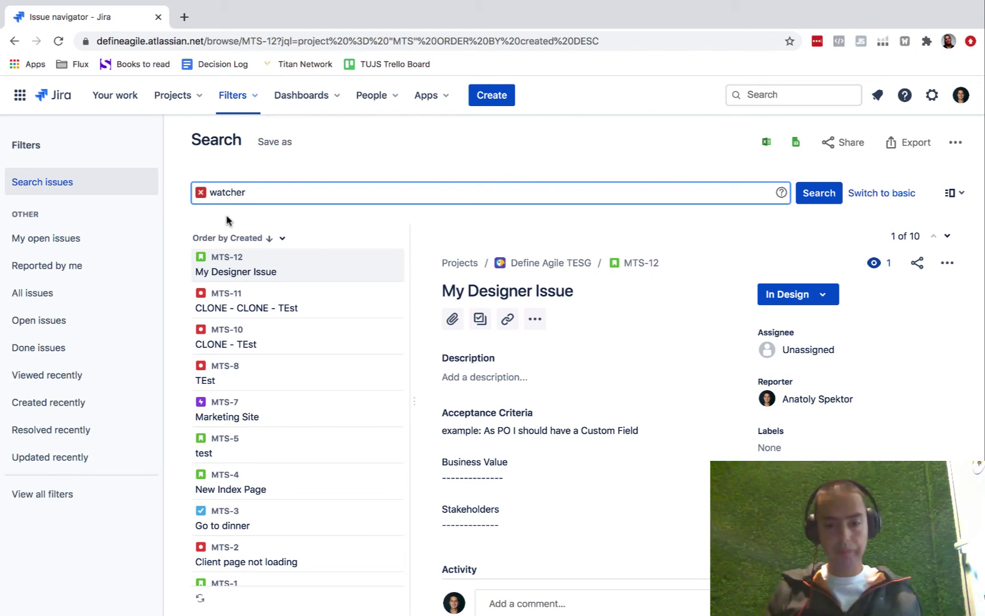
text(=)
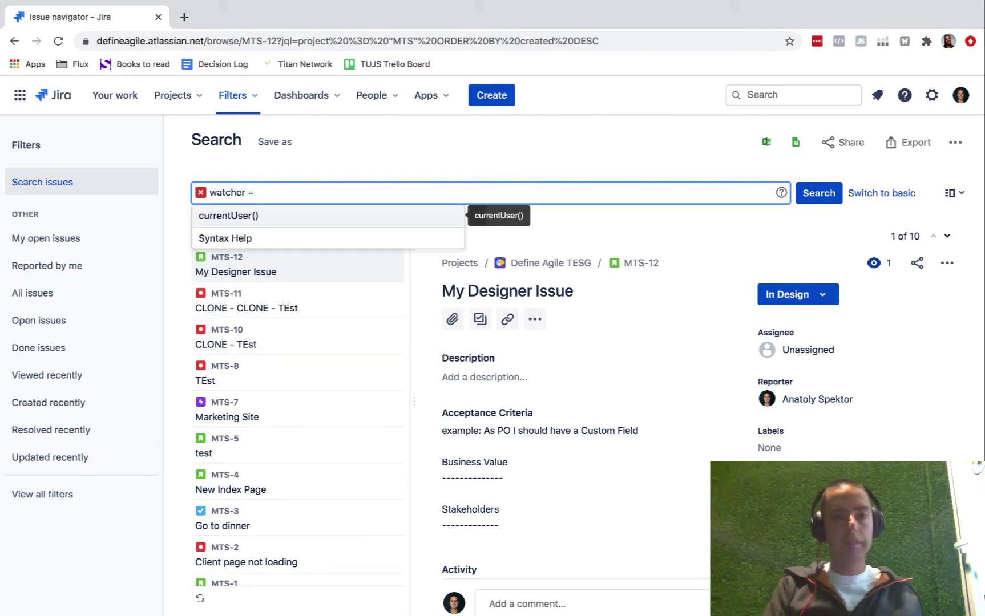
click(234, 216)
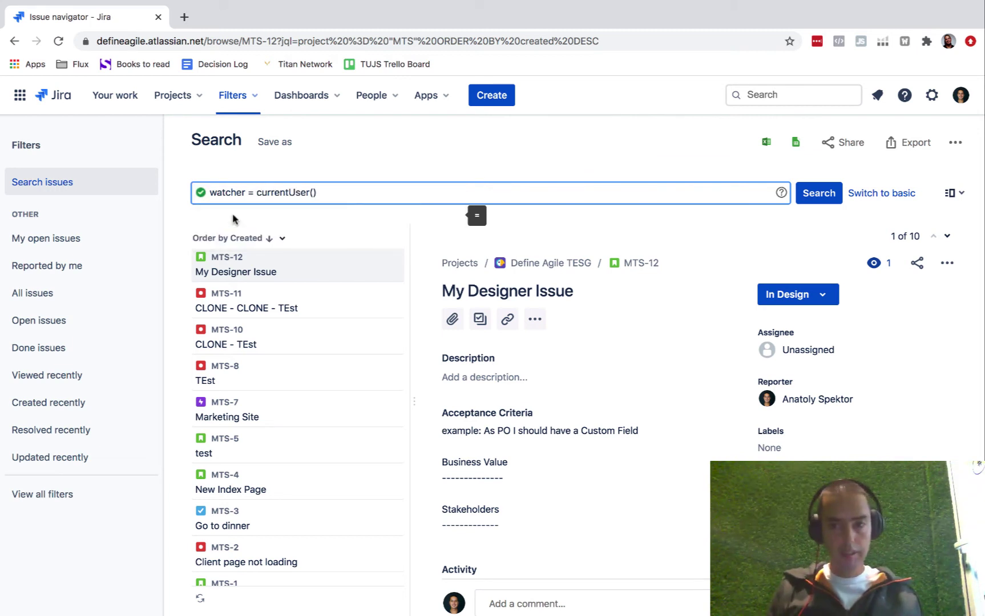
click(828, 194)
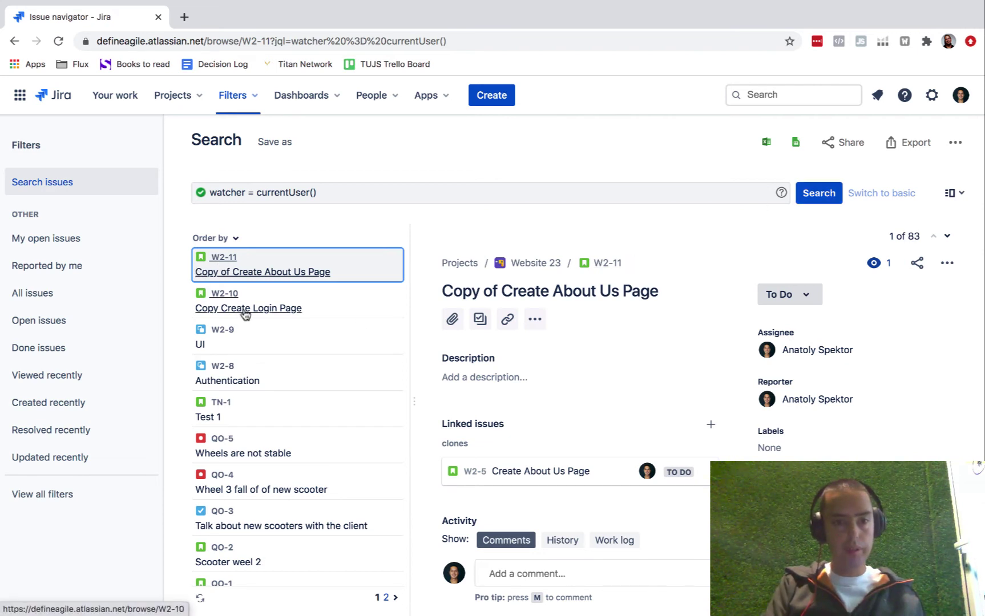
Scroll through the 83 watched issues returned by the query.
scroll(245, 314, down, 3)
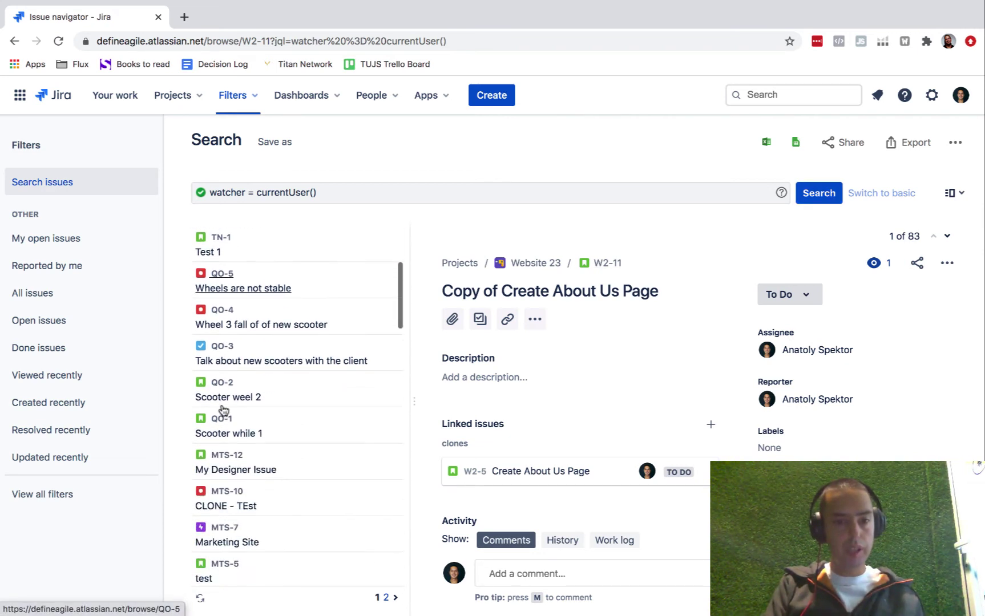
scroll(233, 451, down, 2)
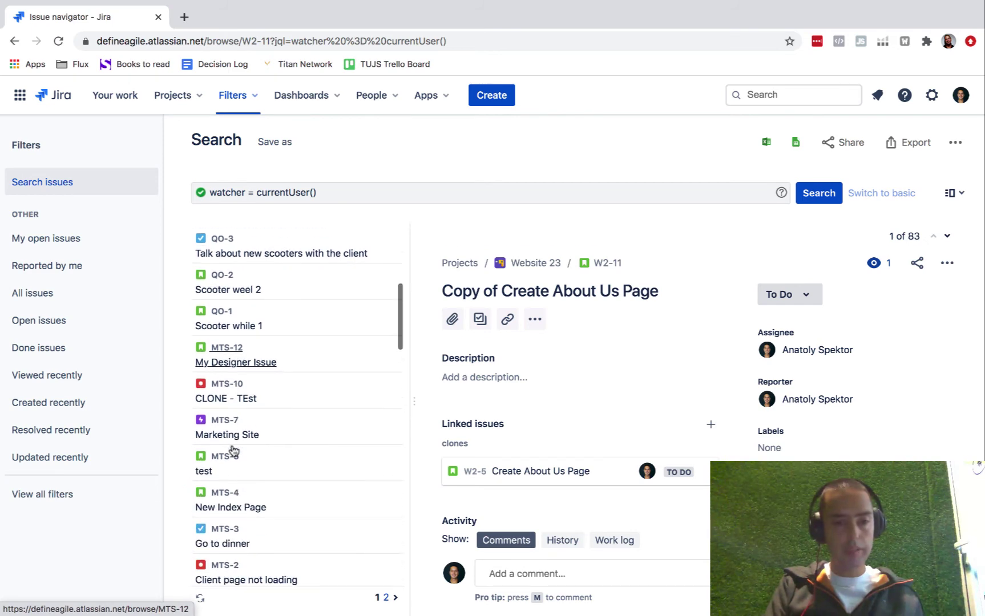
scroll(233, 451, down, 5)
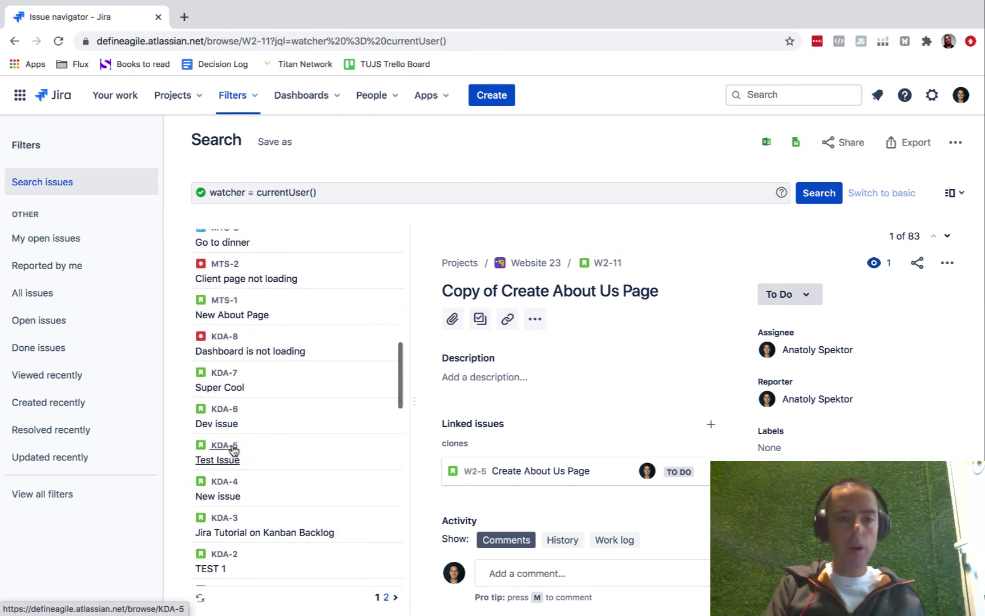
scroll(234, 451, down, 5)
scroll(233, 451, up, 10)
scroll(233, 451, down, 10)
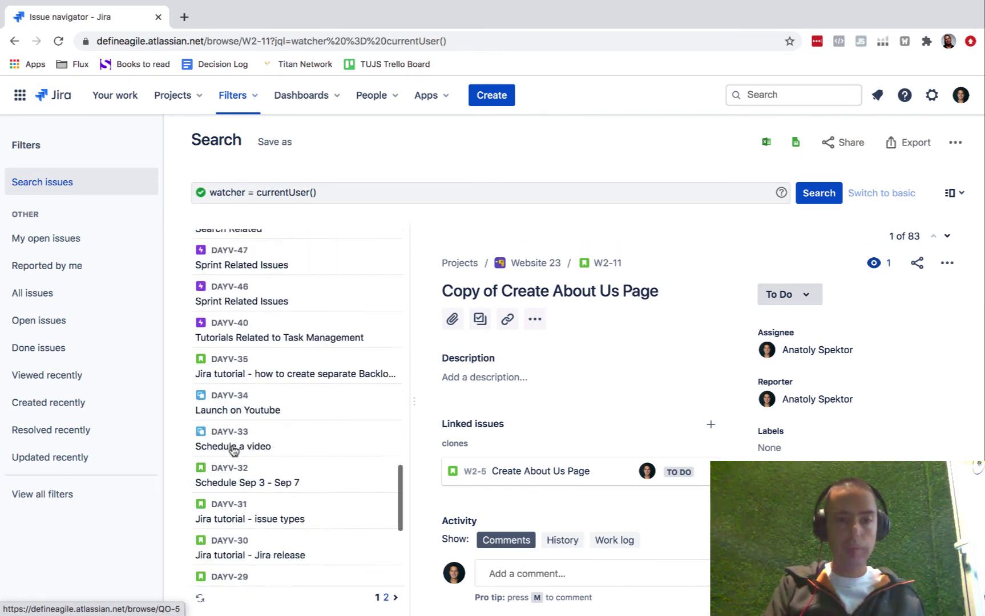
scroll(233, 451, down, 10)
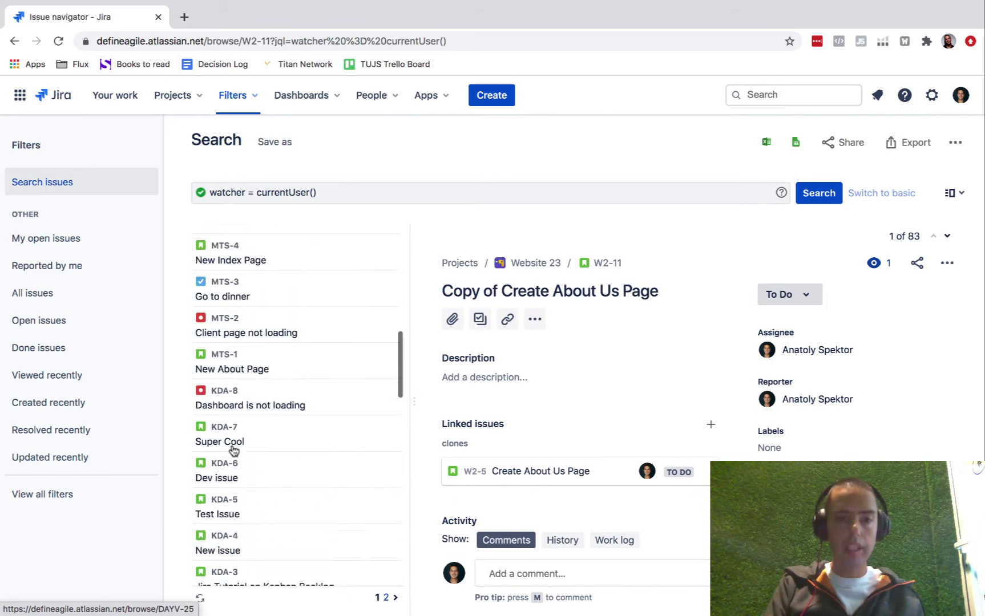
scroll(233, 451, up, 15)
click(338, 193)
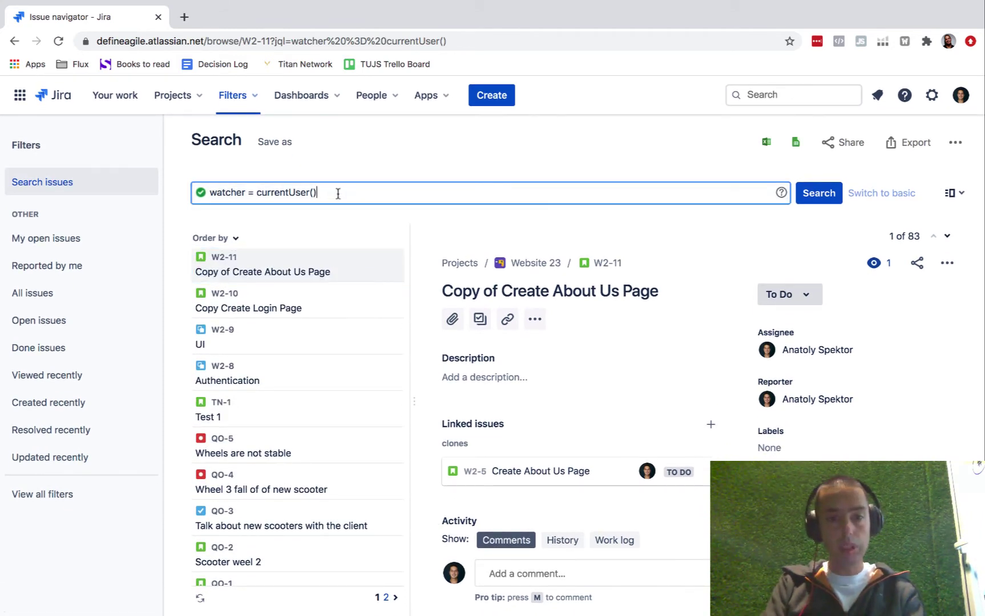
Append ORDER BY created DESC to the watcher query and rerun it, putting DASD-4 on top.
text(O)
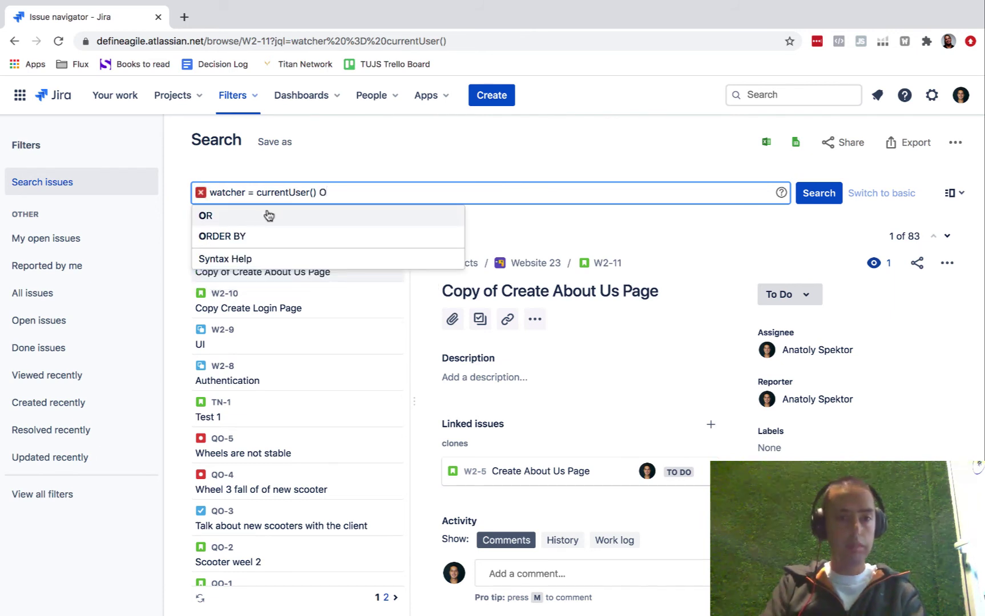
click(249, 236)
text(crea)
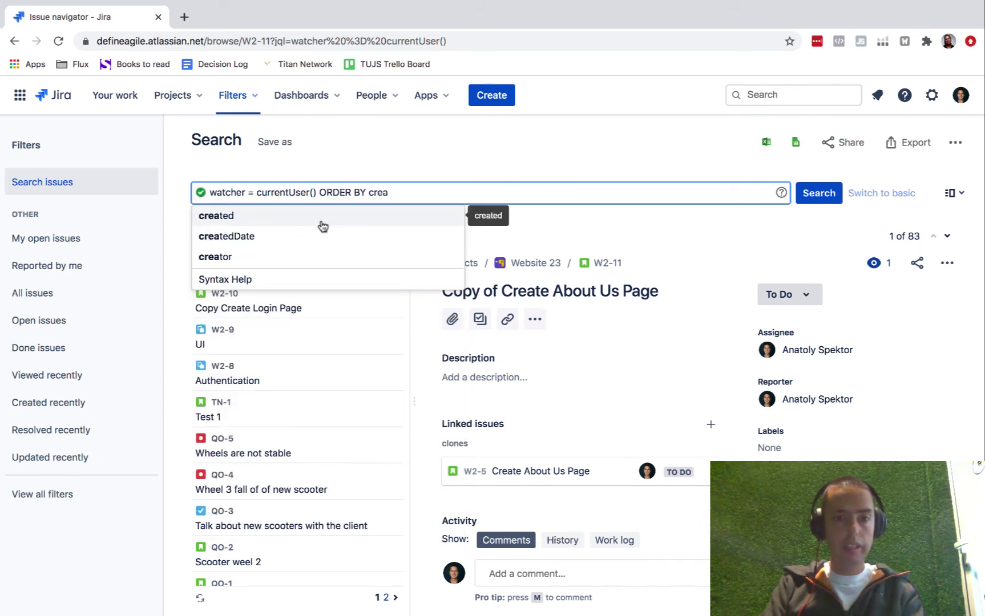
click(290, 226)
text(D)
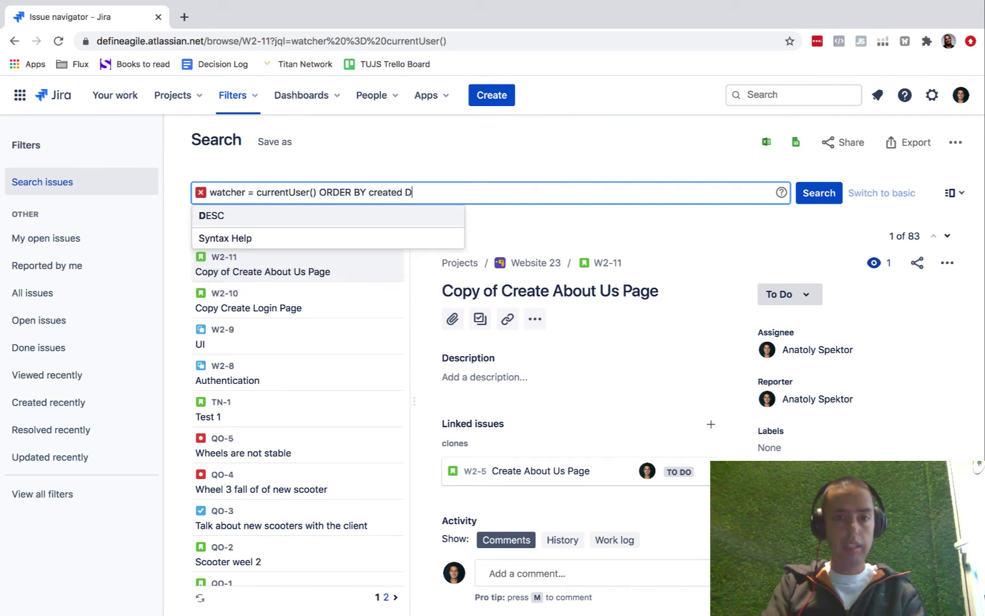
click(355, 221)
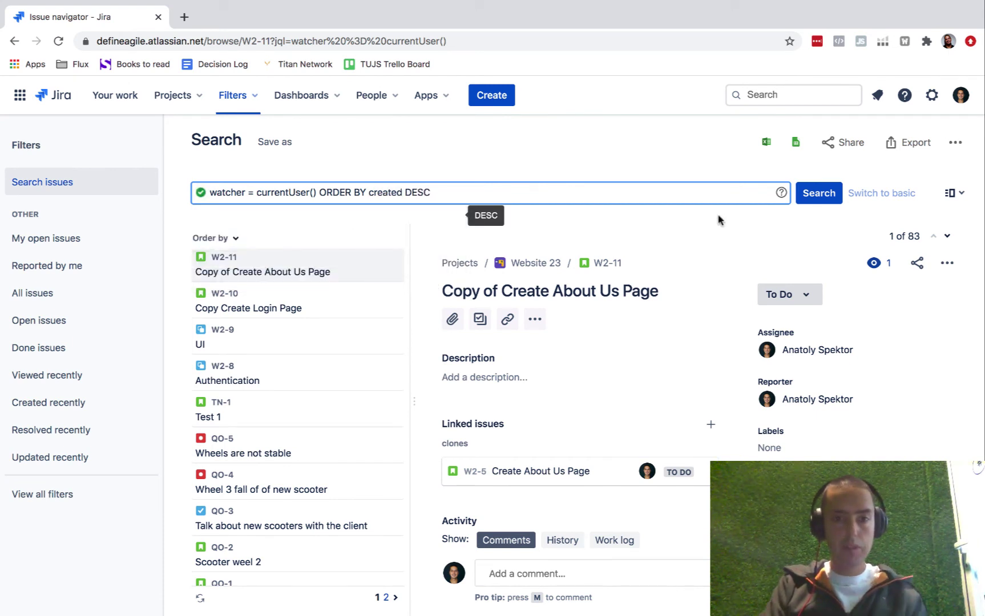
click(820, 194)
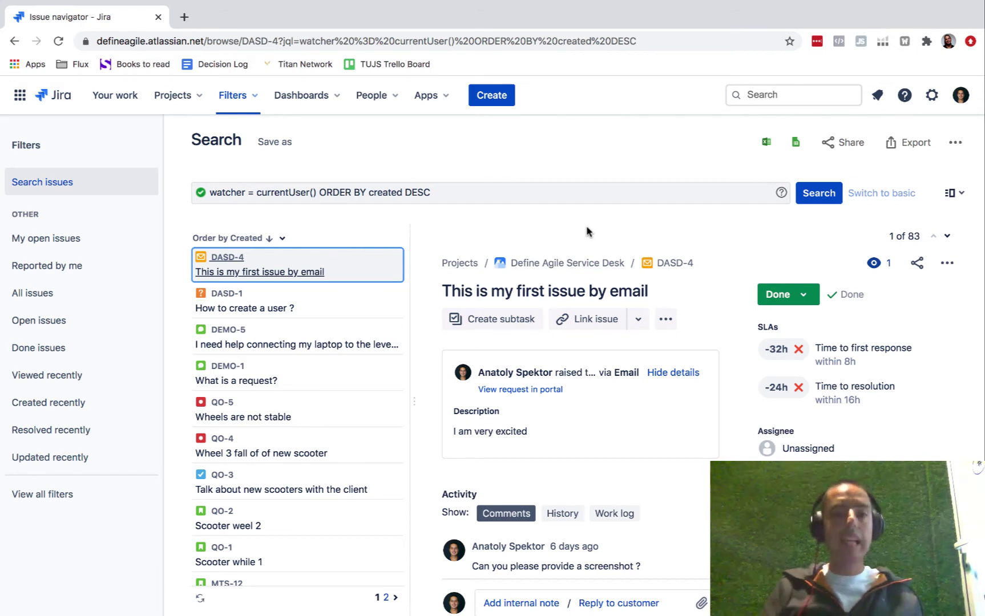
scroll(264, 347, down, 10)
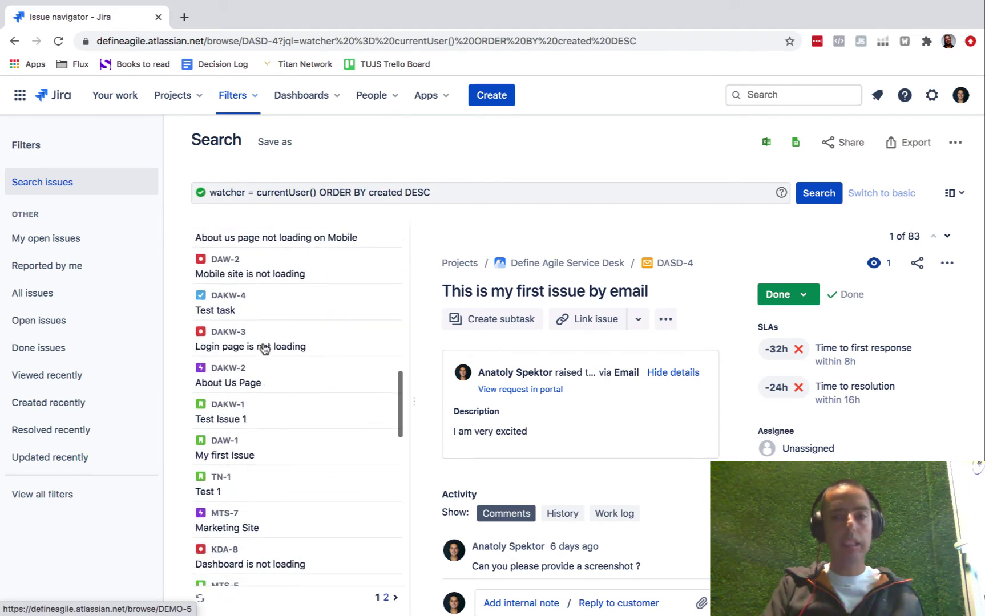
scroll(264, 347, down, 2)
scroll(264, 348, up, 12)
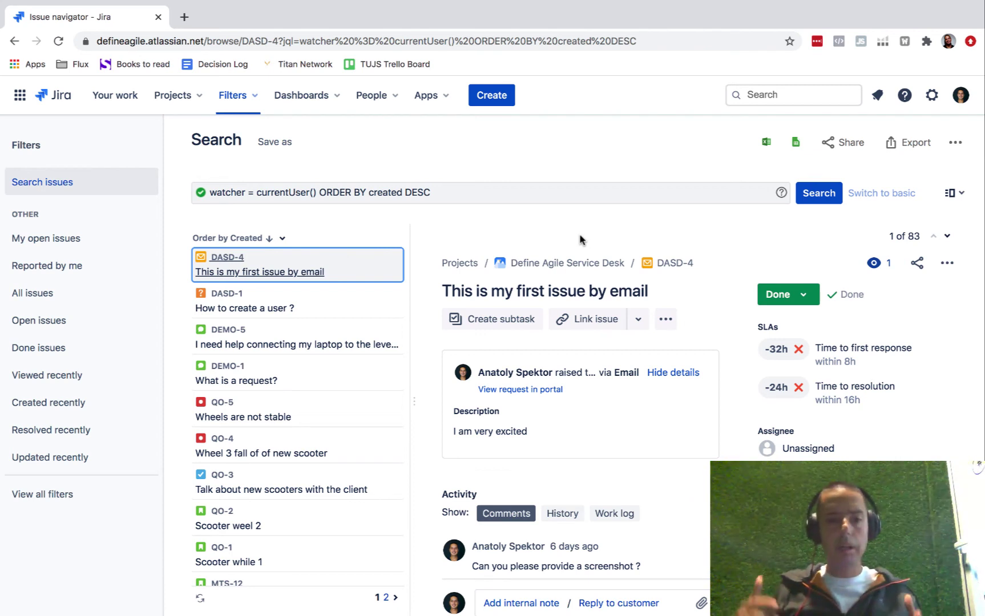
Add the condition AND projectKey = "MTS" and move it before the ORDER BY clause.
click(492, 191)
text(AND )
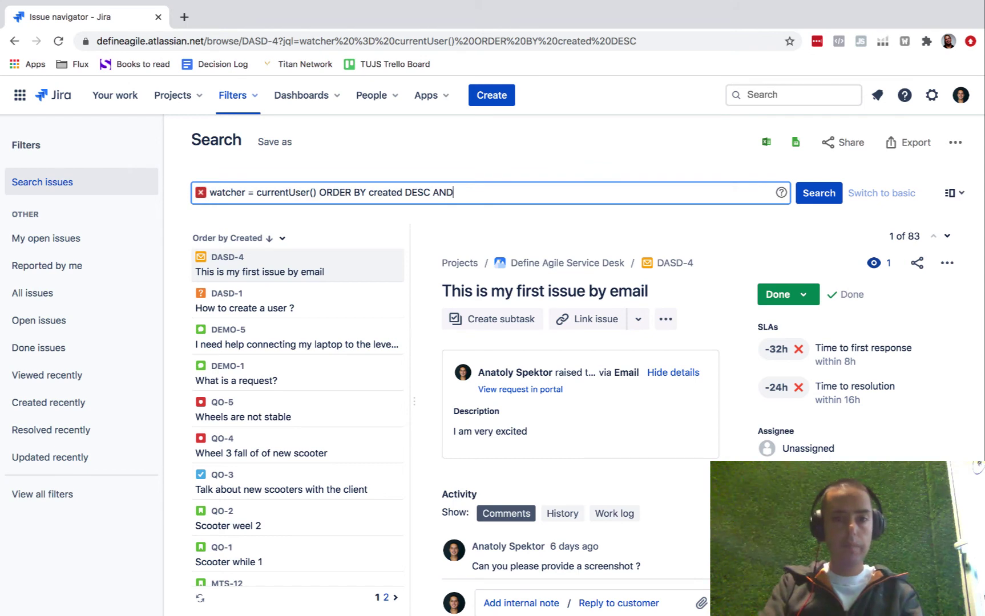
text(proj)
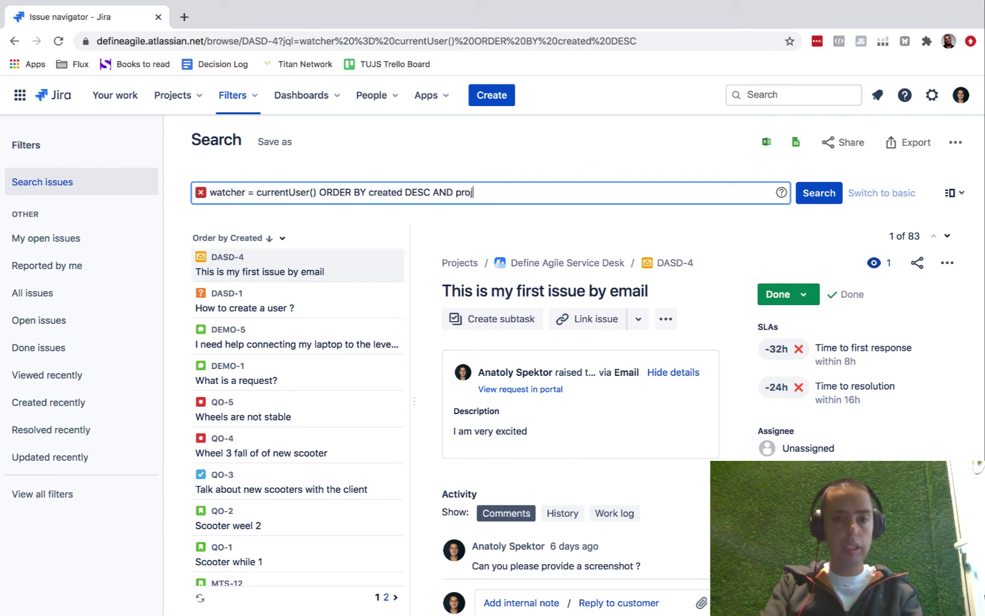
text(ect)
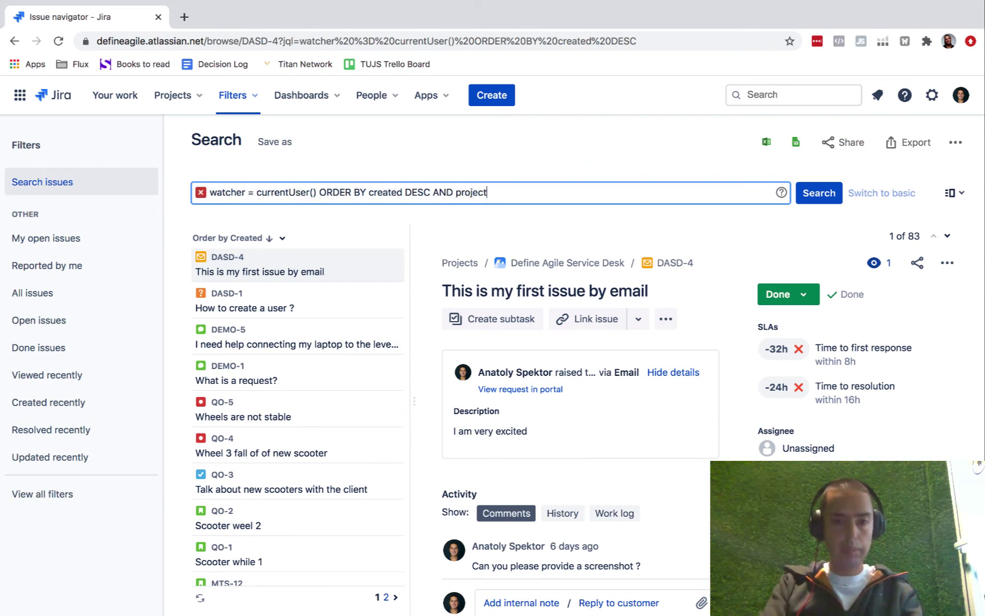
text(Key = )
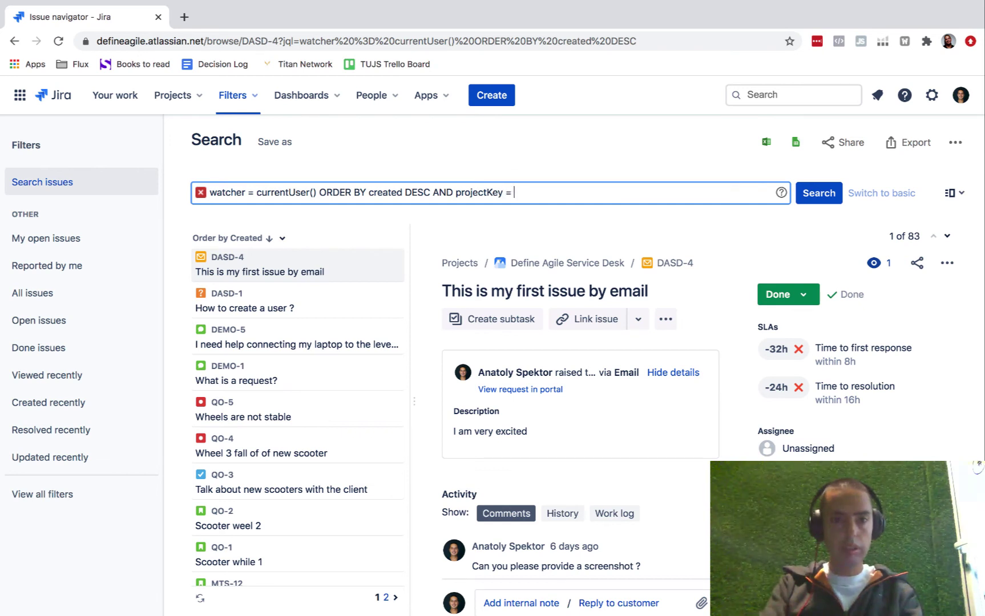
text("MTS")
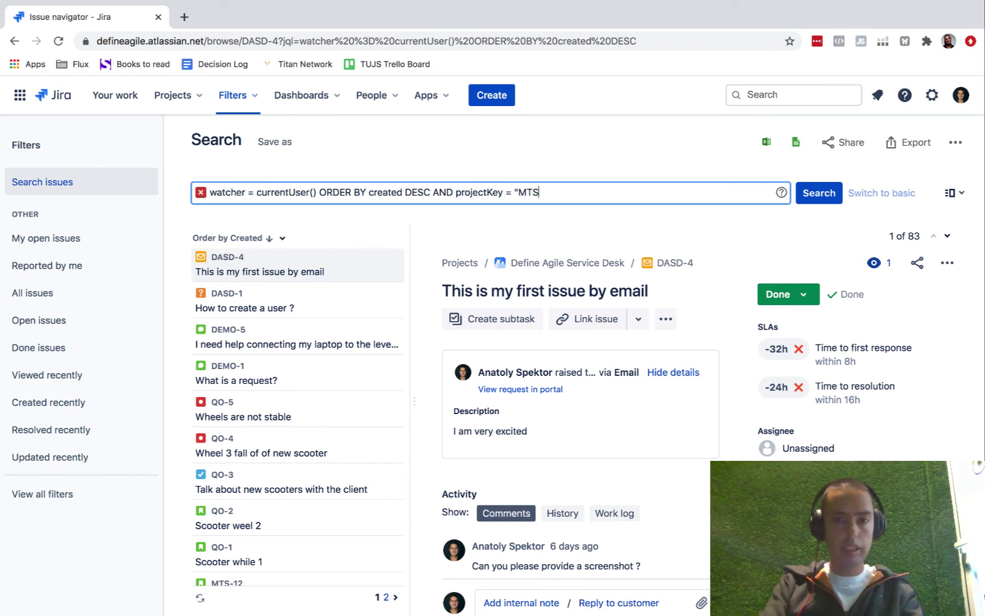
click(816, 194)
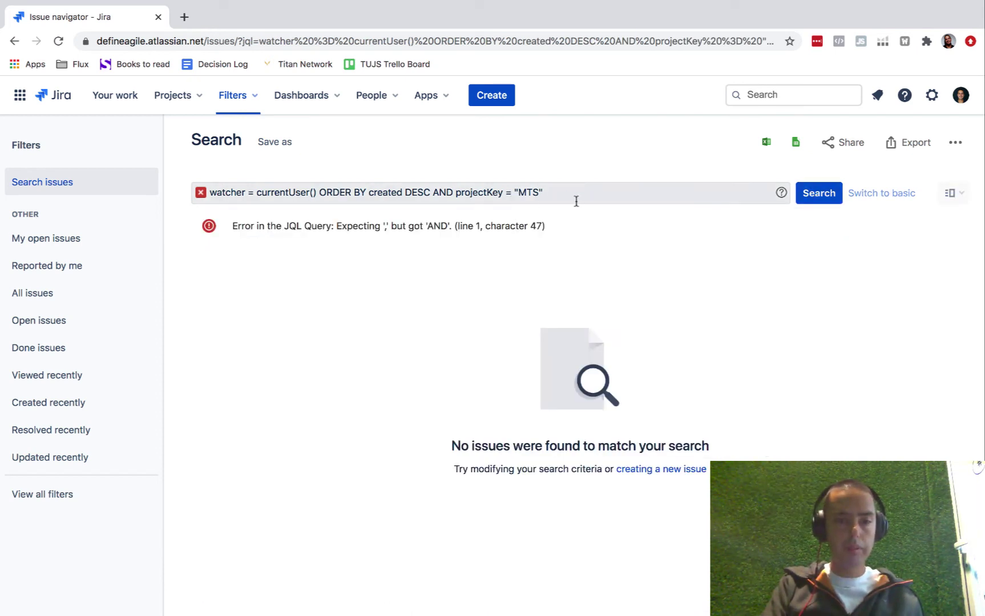
drag(565, 193, 434, 192)
key(ctrl+c)
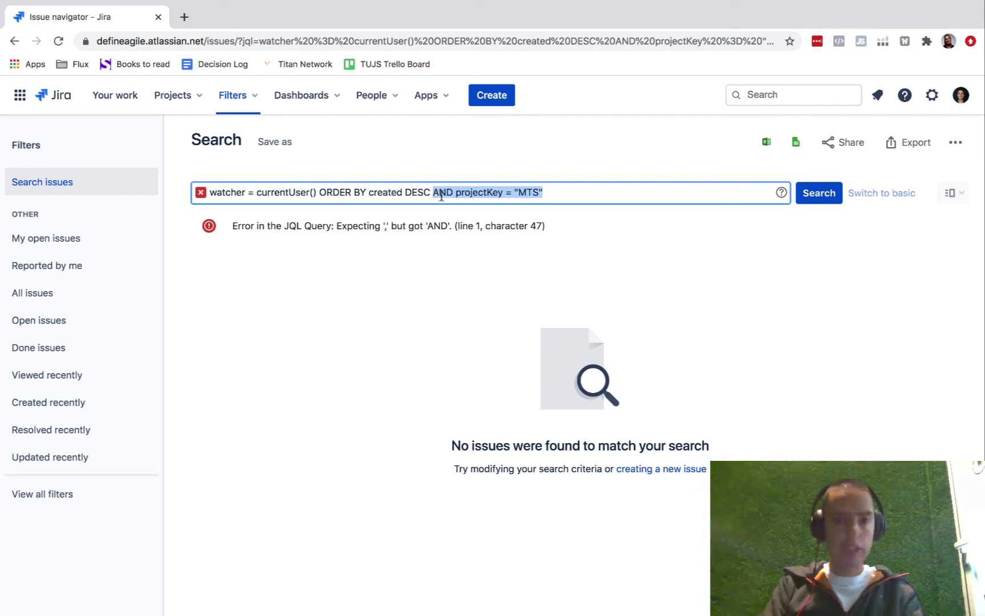
key(BackSpace)
click(315, 192)
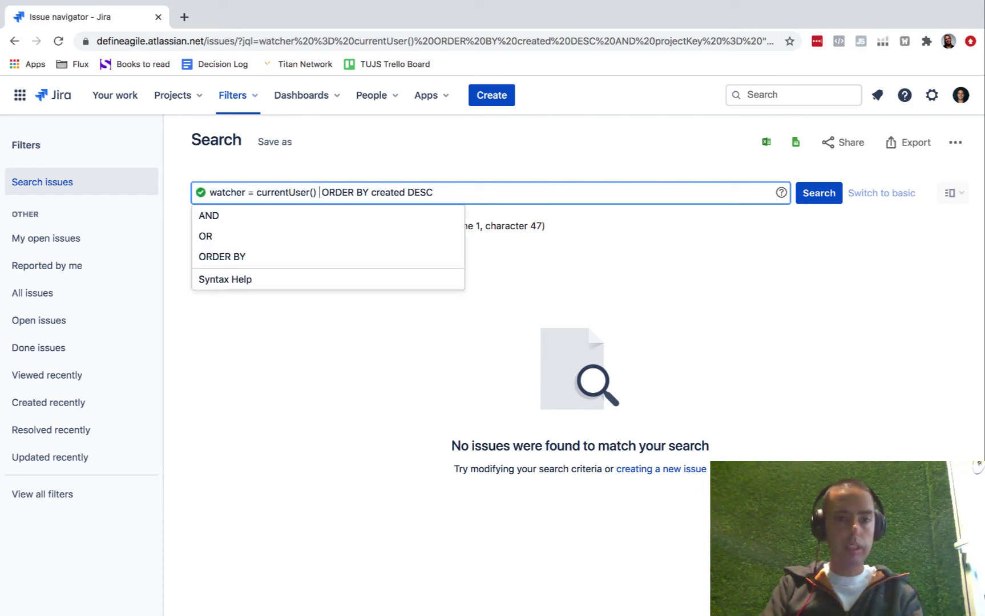
key(ctrl+v)
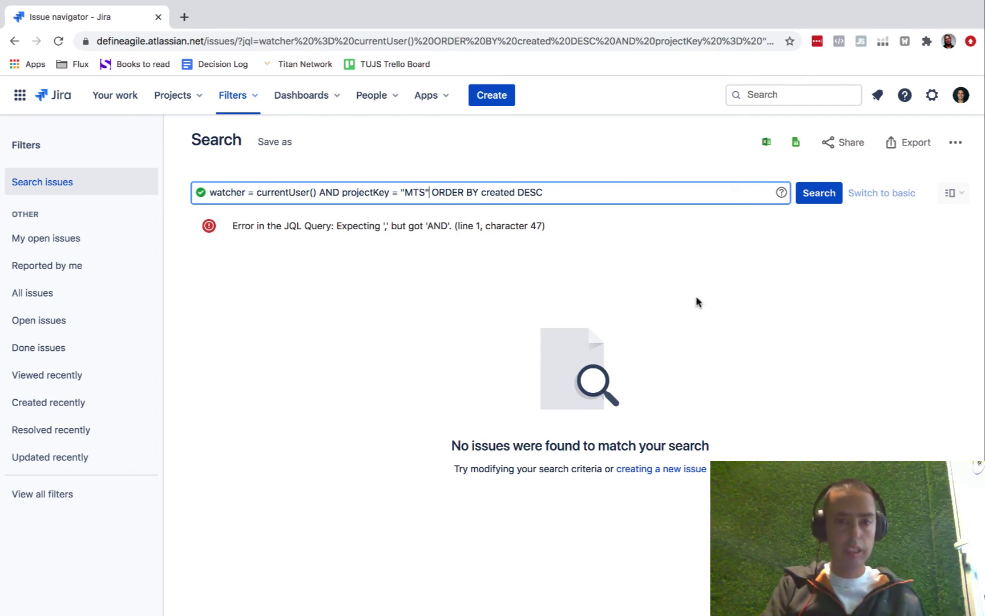
click(819, 194)
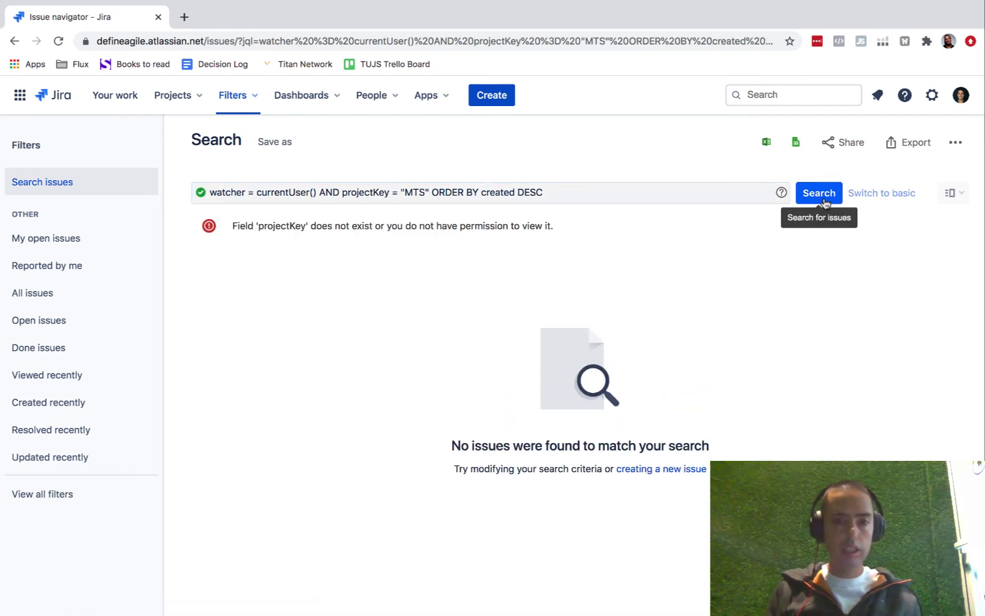
Replace the invalid projectKey condition with project = "MTS".
click(430, 192)
drag(432, 193, 337, 192)
key(BackSpace)
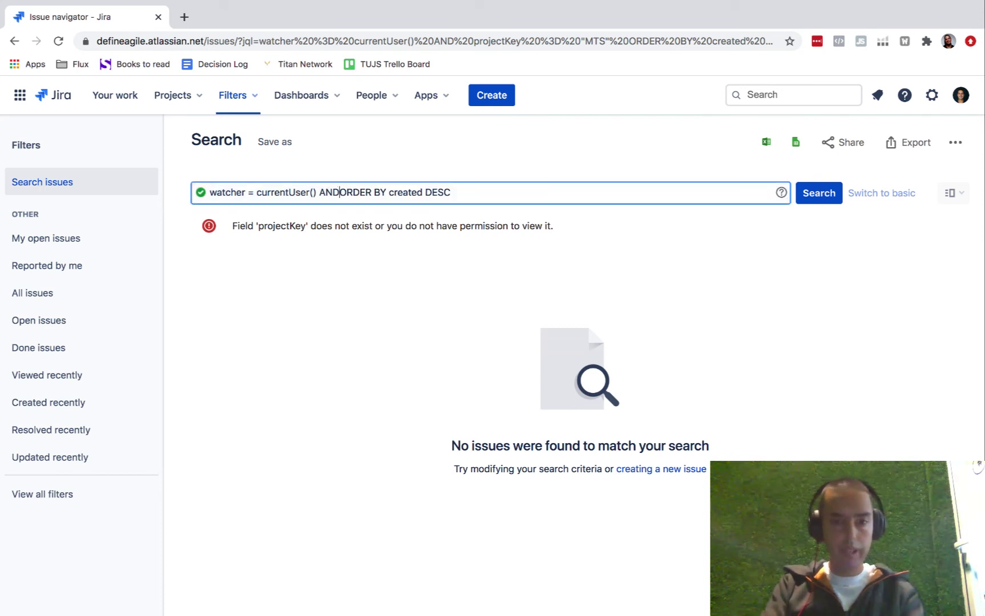
text(pro)
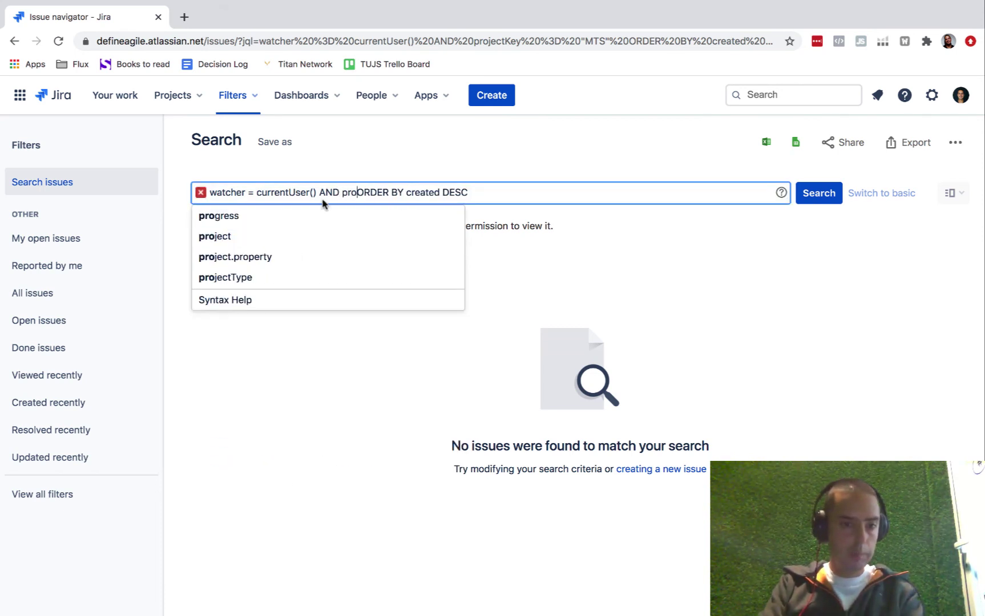
click(214, 236)
text(= "MTS)
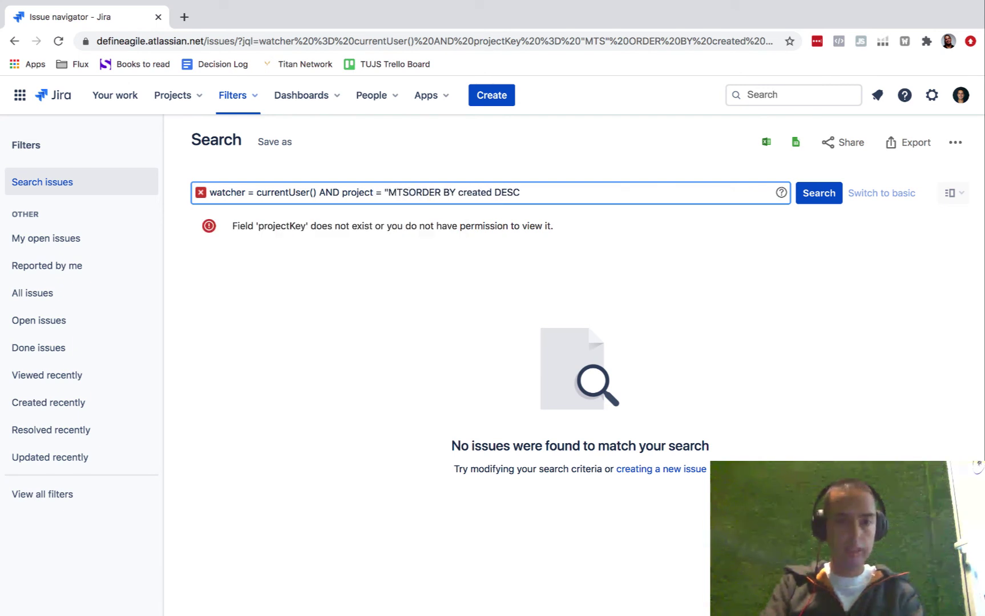
text(")
click(788, 260)
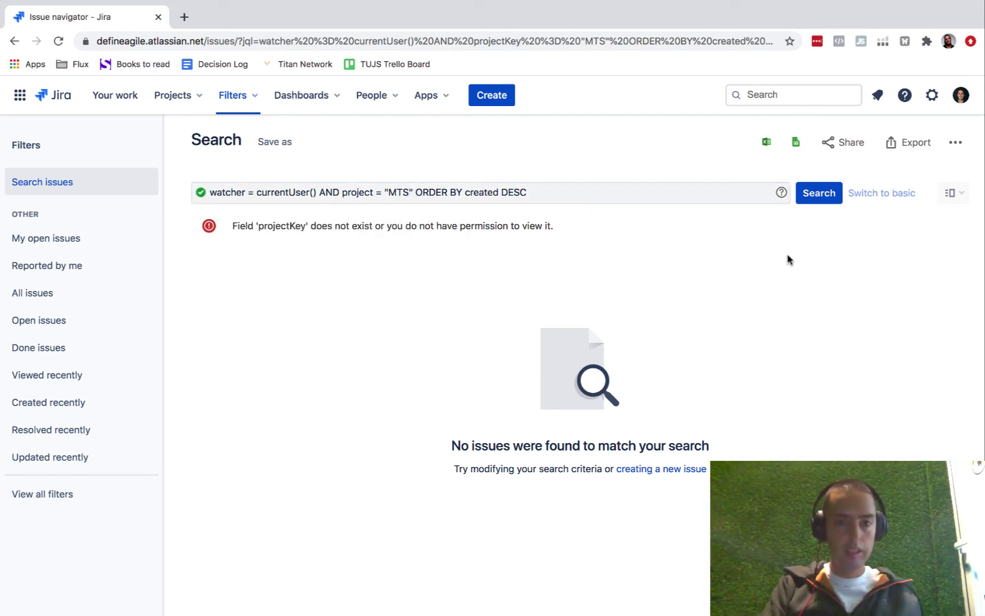
Run the watched MTS issues search, unwatch MTS-12, and re-run the search to drop it.
click(827, 195)
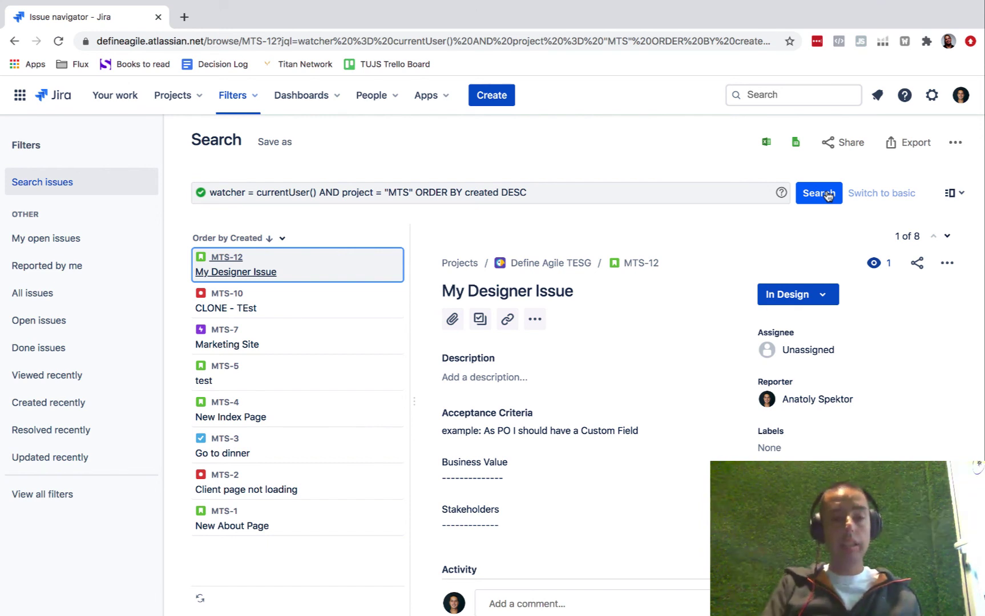
click(890, 264)
click(823, 297)
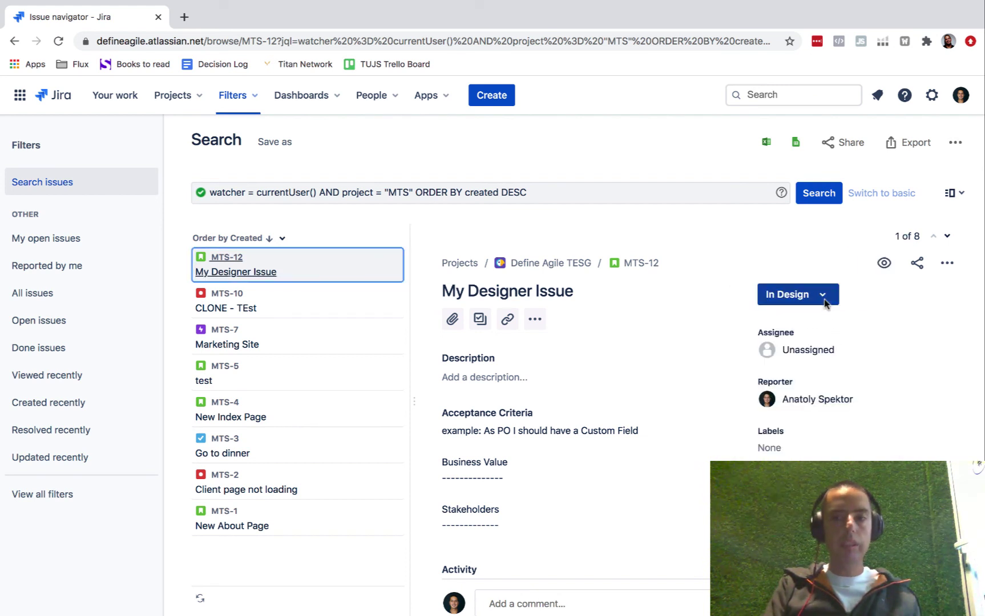
click(819, 195)
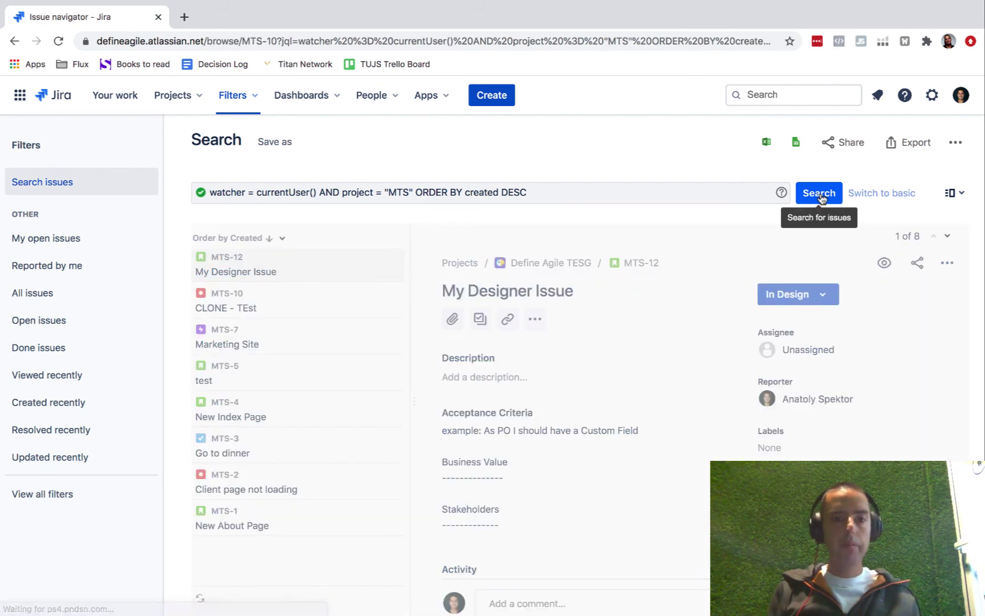